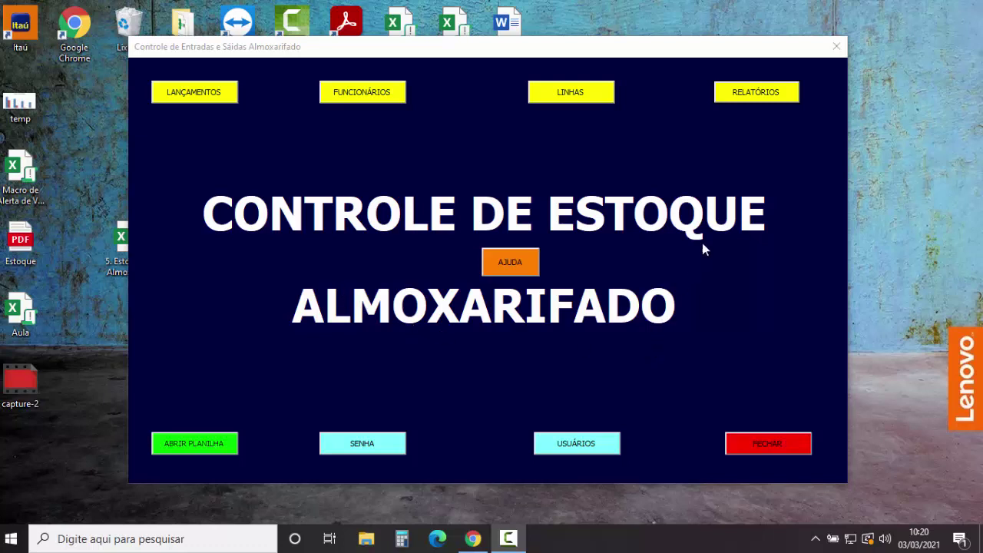
Open the RELATÓRIOS charts form and draw the MARÇO 2021 monthly products chart
left_click(756, 95)
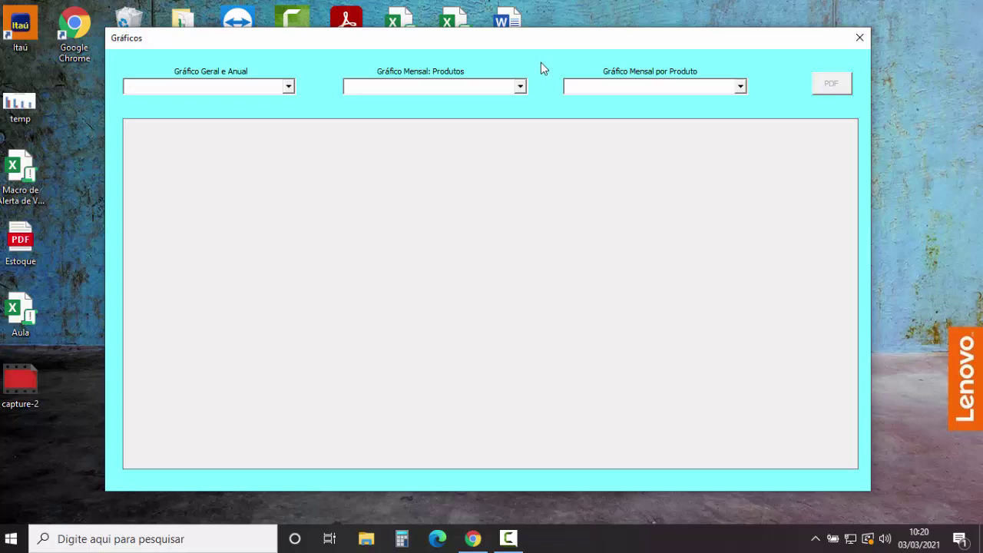
left_click(521, 86)
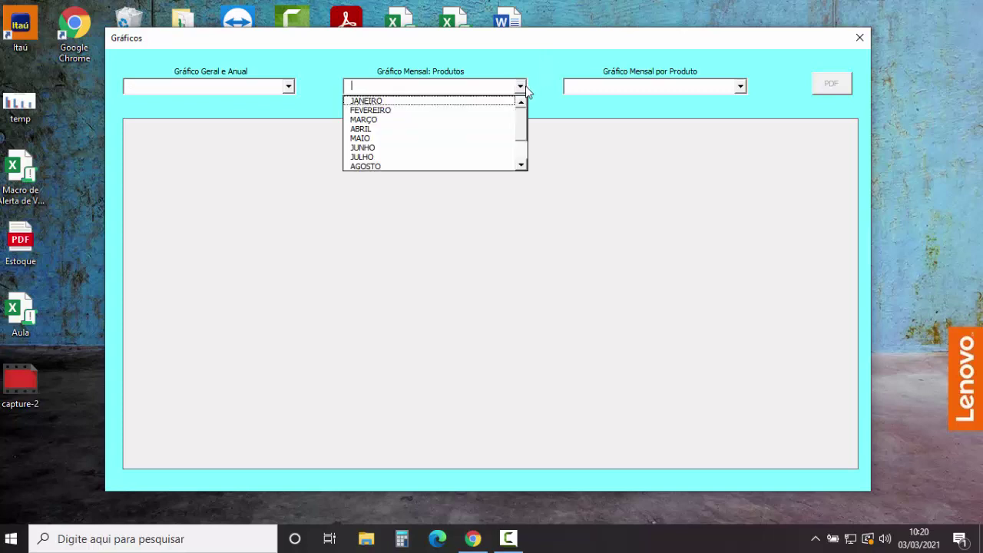
left_click(380, 120)
type("2021")
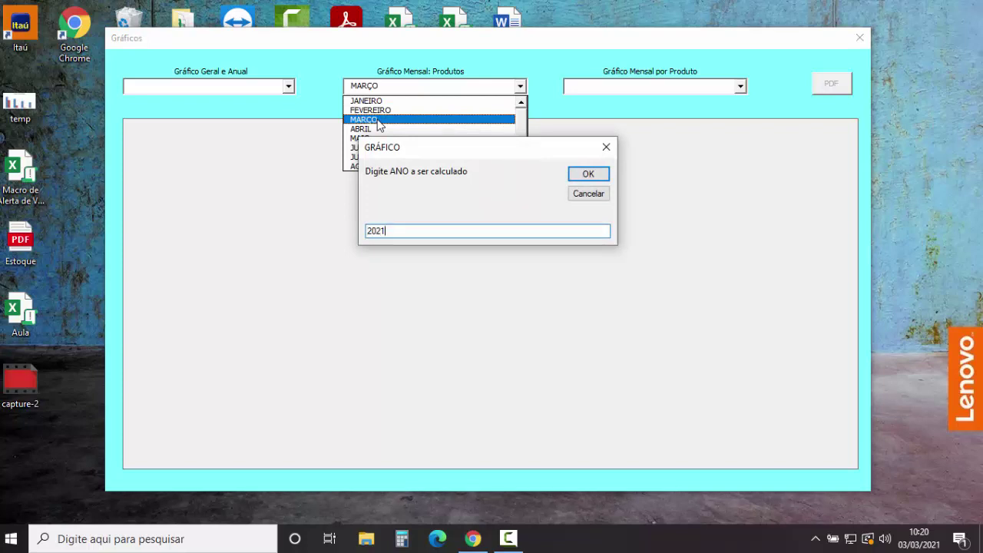
key("Return")
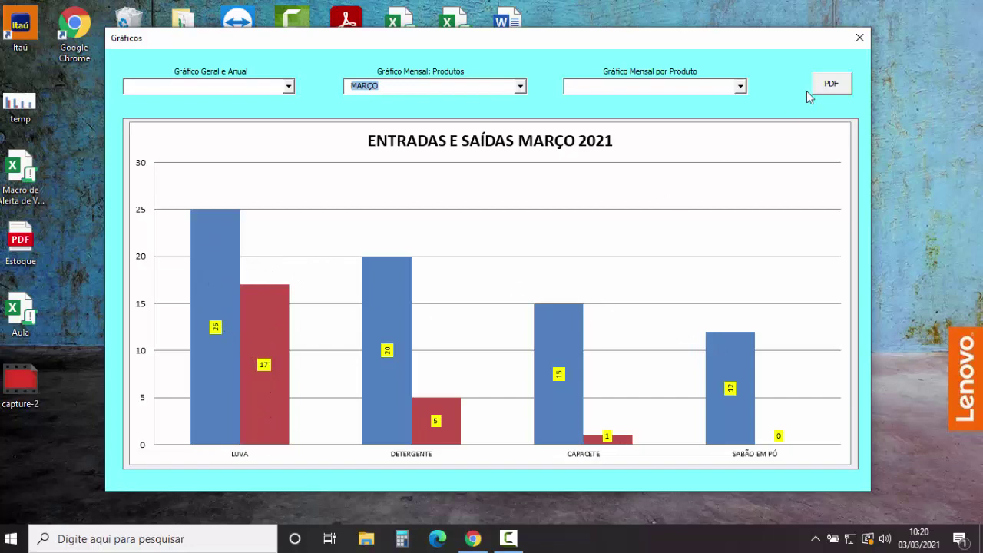
Export the March chart to Estoque.pdf and check the ENTRADA header and LUVA's 17 exits
left_click(832, 85)
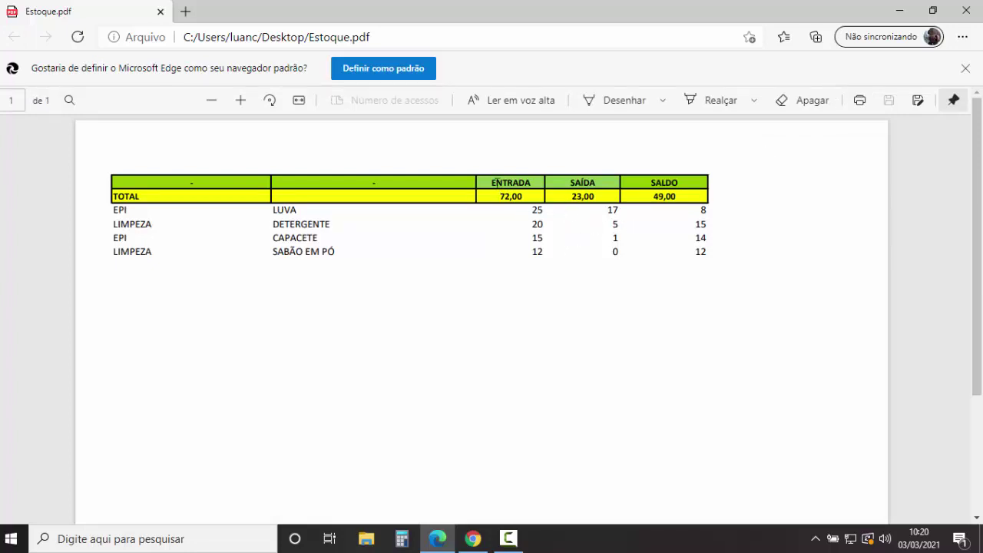
left_click_drag(495, 183, 682, 180)
left_click(710, 209)
left_click_drag(529, 209, 545, 209)
left_click_drag(605, 209, 619, 209)
left_click(656, 238)
Inspect the LIMPEZA / DETERGENTE and EPI / LUVA rows in the PDF, then close Edge
left_click_drag(704, 210, 714, 212)
left_click(723, 232)
left_click_drag(115, 210, 135, 224)
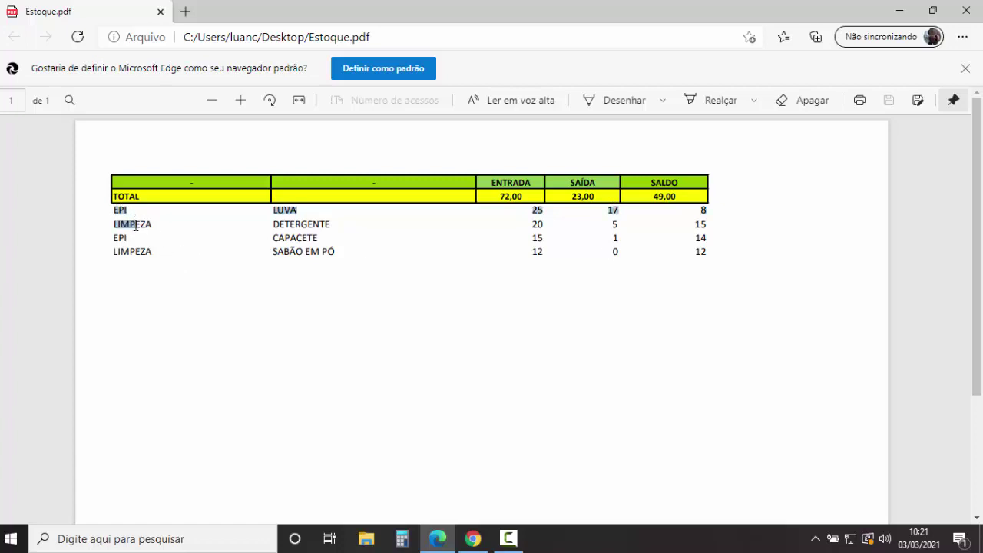
mouse_move(275, 210)
left_mouse_down()
mouse_move(316, 215)
mouse_move(335, 249)
left_mouse_up()
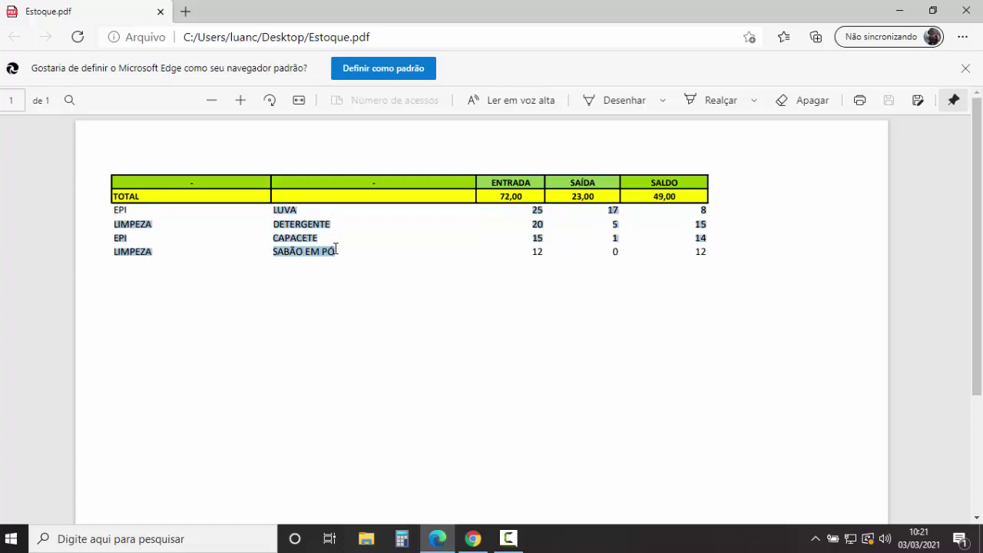
left_click(968, 17)
Switch to the ENTRADA ESTOQUE MATERIAL general chart (LUVA 347) and export its data to PDF
left_click(474, 241)
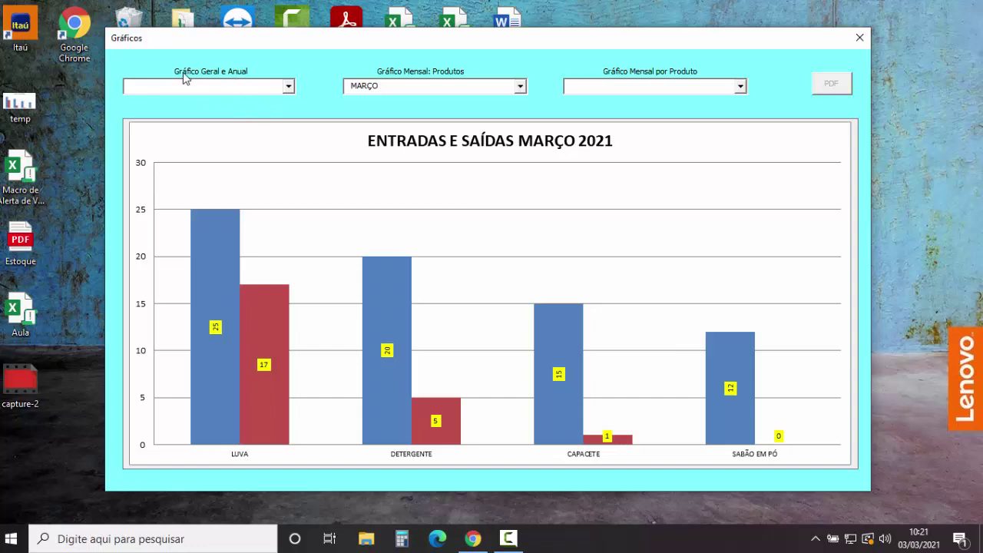
left_click(288, 87)
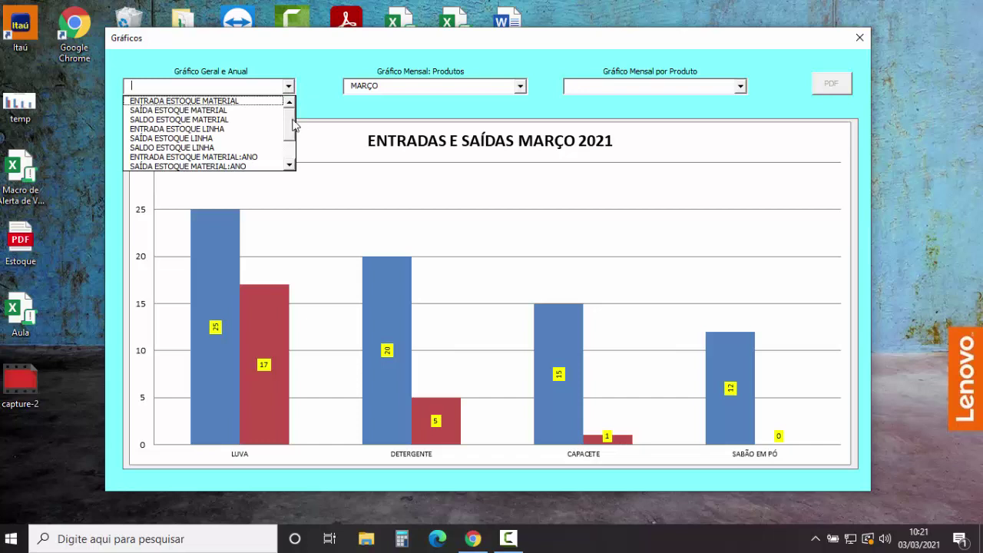
left_click(186, 102)
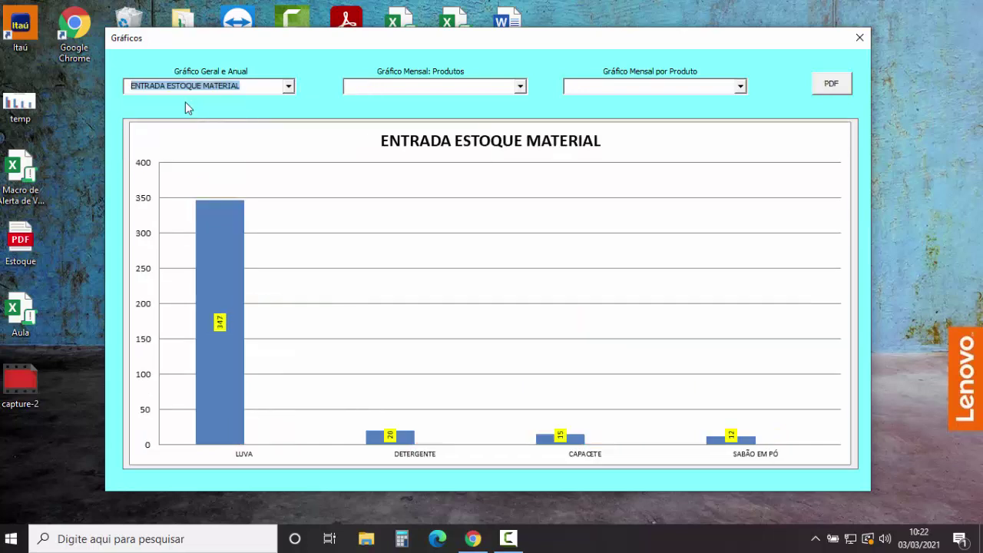
left_click(832, 84)
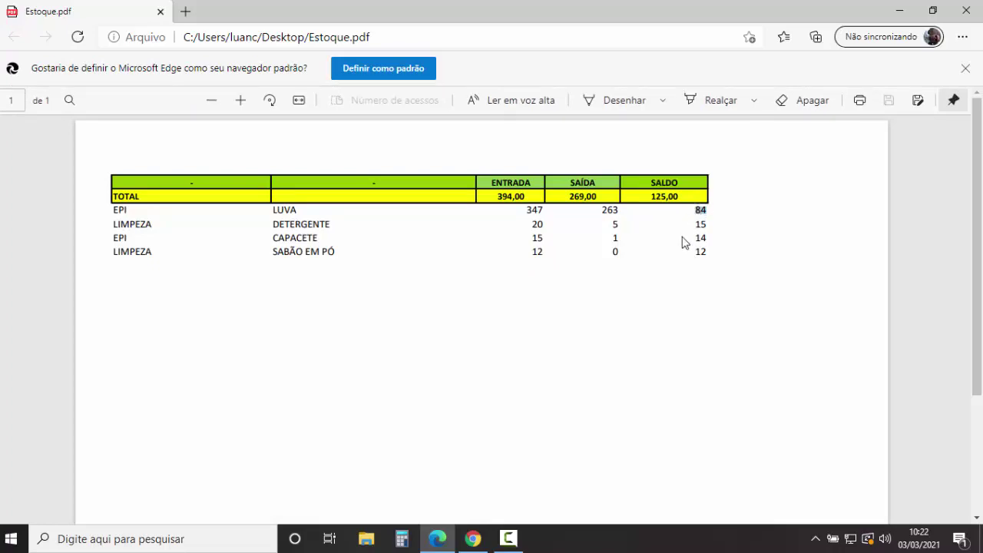
Close Estoque.pdf showing totals 394,00 entries, 269,00 exits and 125,00 balance
left_click(967, 9)
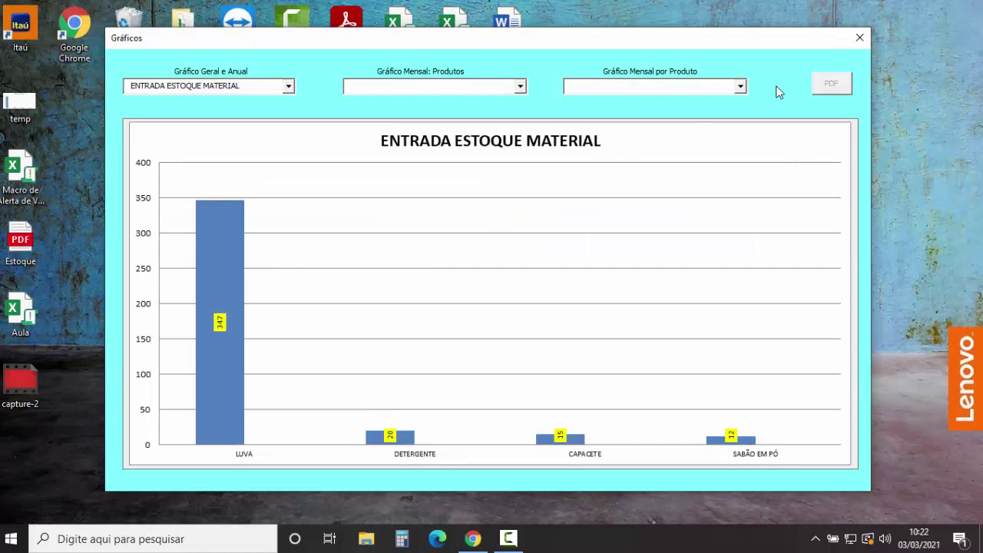
Draw the ENTRADA ESTOQUE MATERIAL:ANO 2021 chart: LUVA 347, DETERGENTE 20, CAPACETE 15, SABÃO EM PÓ 12
left_click(288, 86)
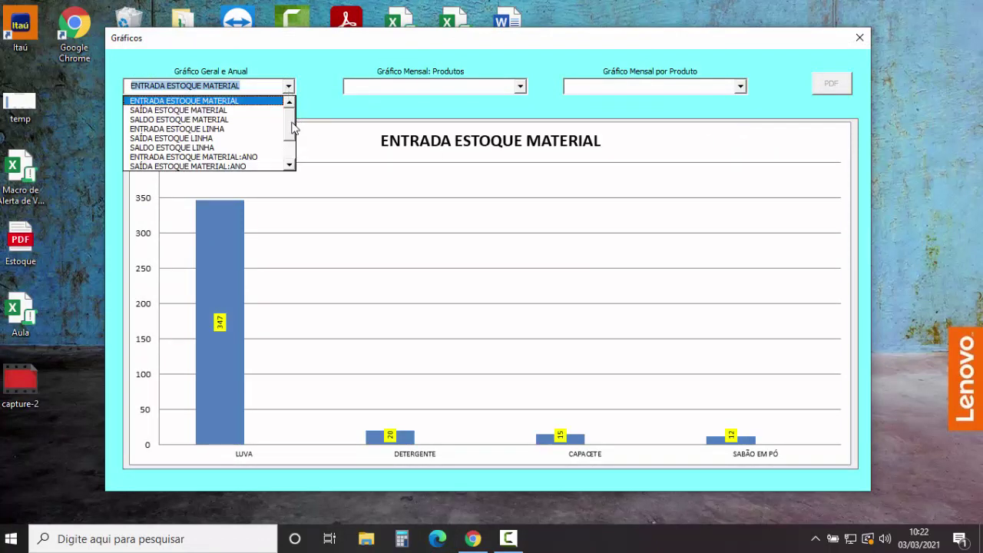
left_click_drag(294, 129, 296, 160)
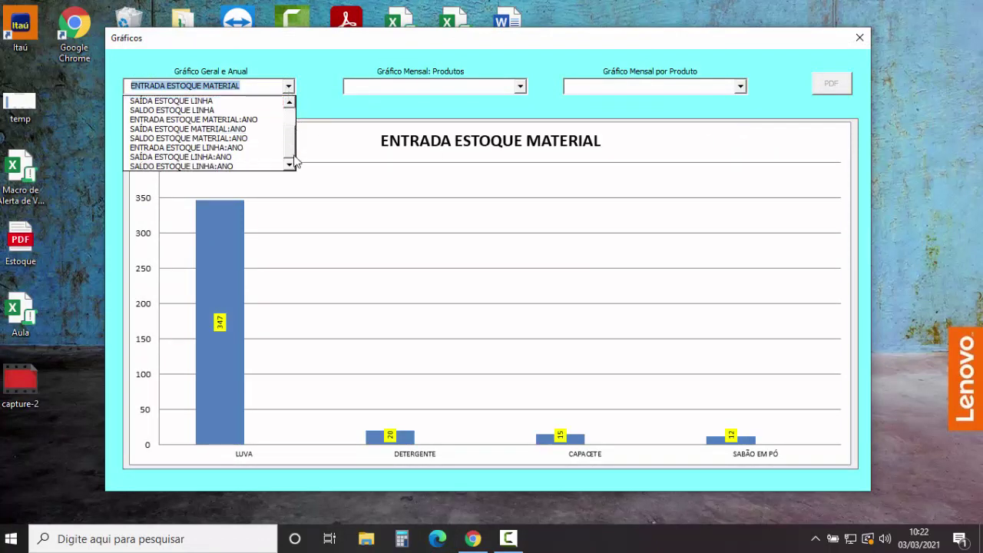
left_click(223, 125)
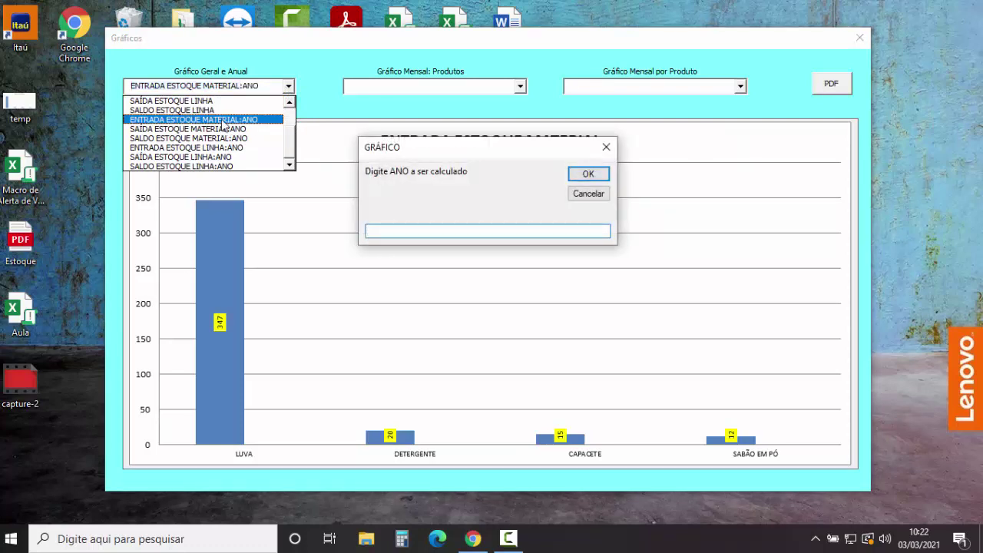
type("2021")
key("Return")
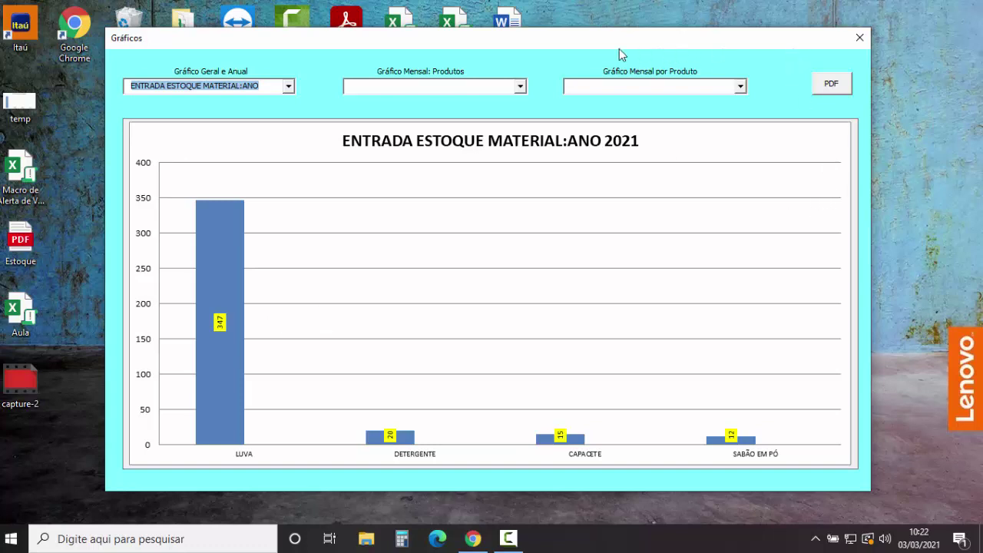
Draw LUVA's 2021 monthly ENTRADA, SAÍDA and SALDO line chart and export it to PDF
left_click(741, 86)
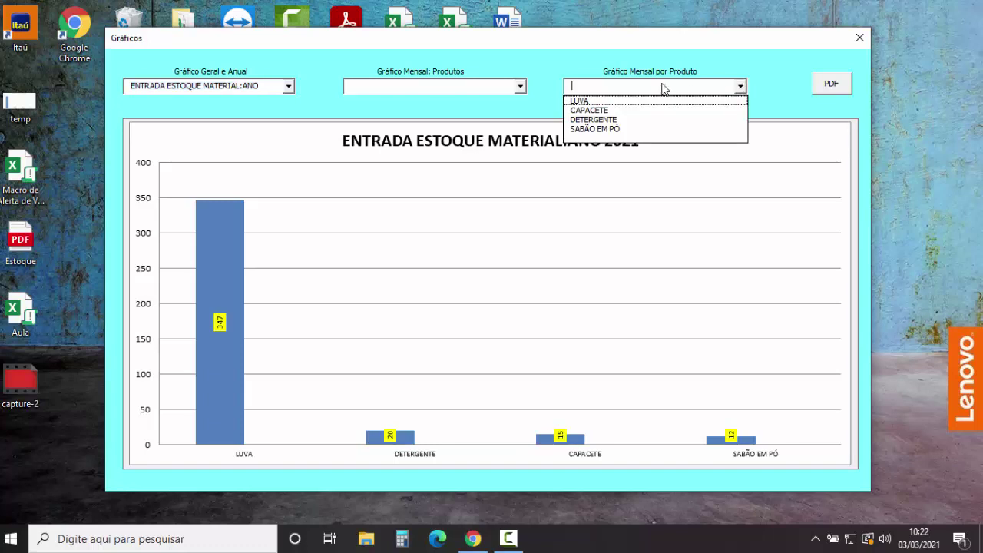
left_click(632, 102)
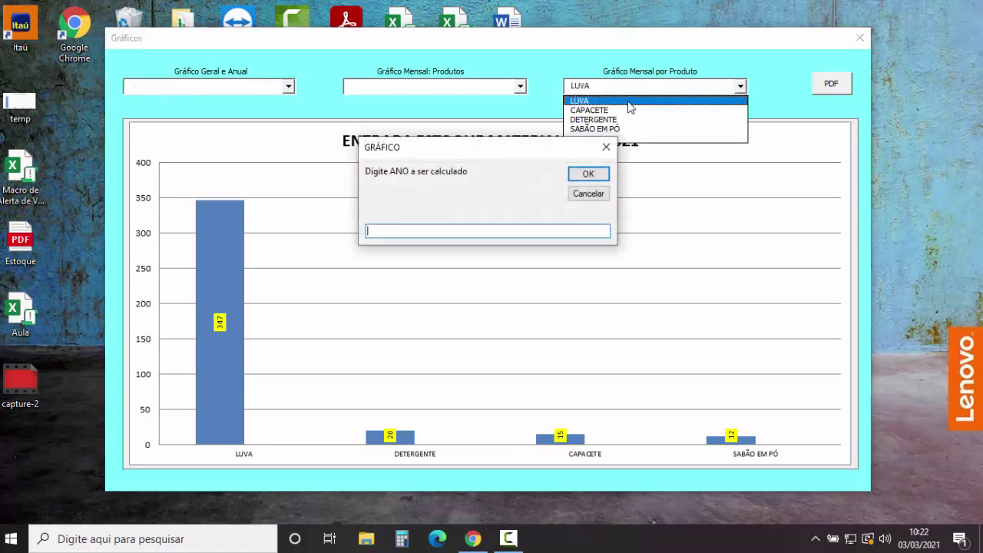
type("2021")
key("Return")
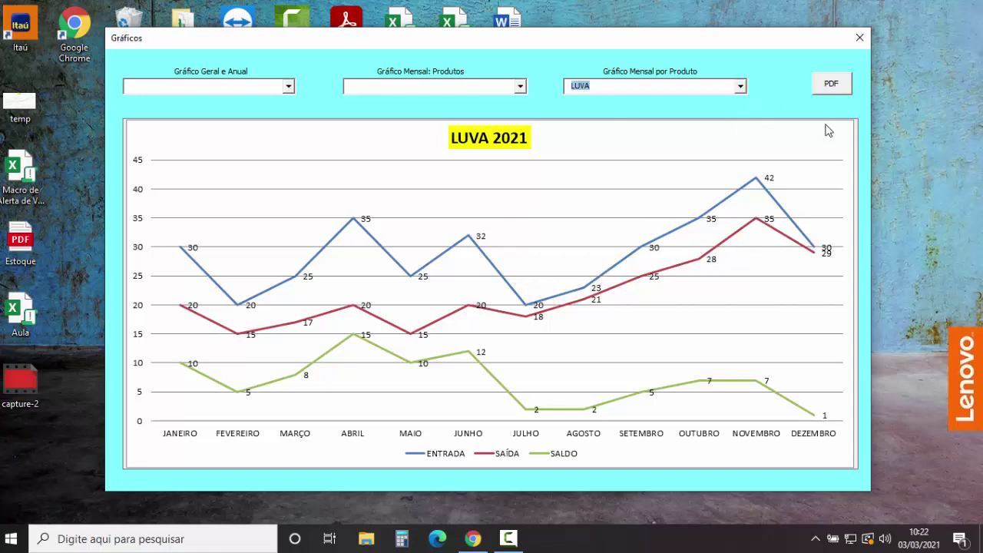
left_click(829, 86)
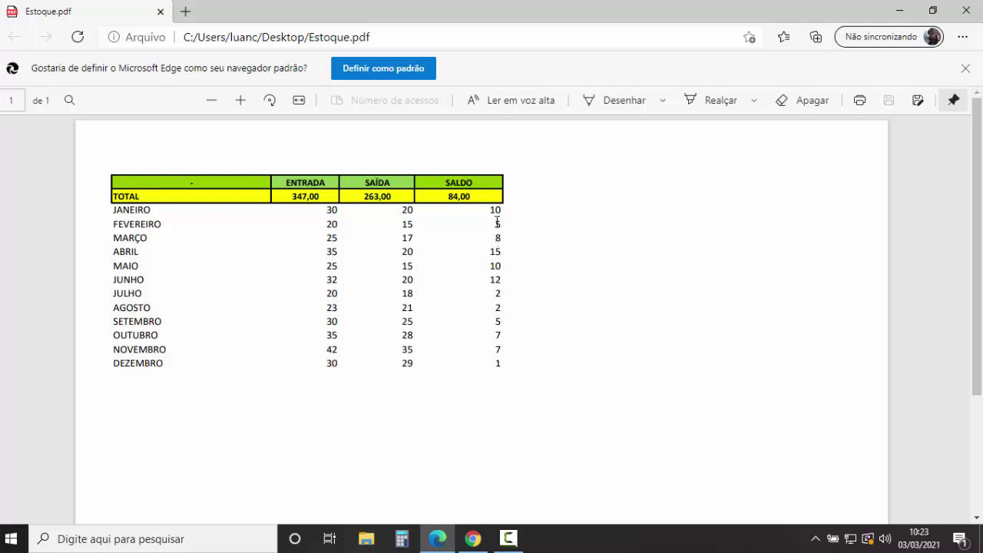
Check LUVA's monthly rows and the DEZEMBRO exits value 29 in the PDF, then close Edge
left_click_drag(489, 206, 506, 377)
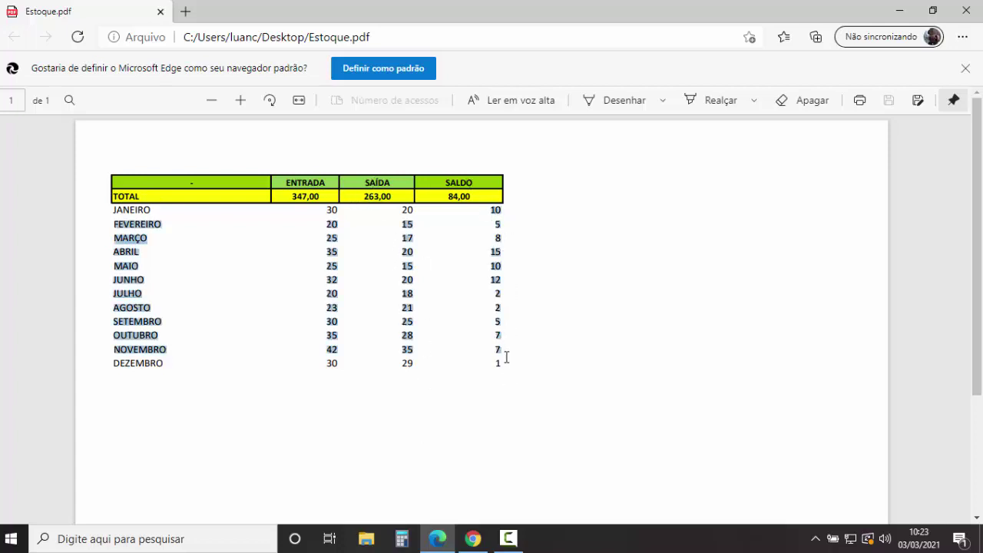
left_click(364, 376)
double_click(331, 366)
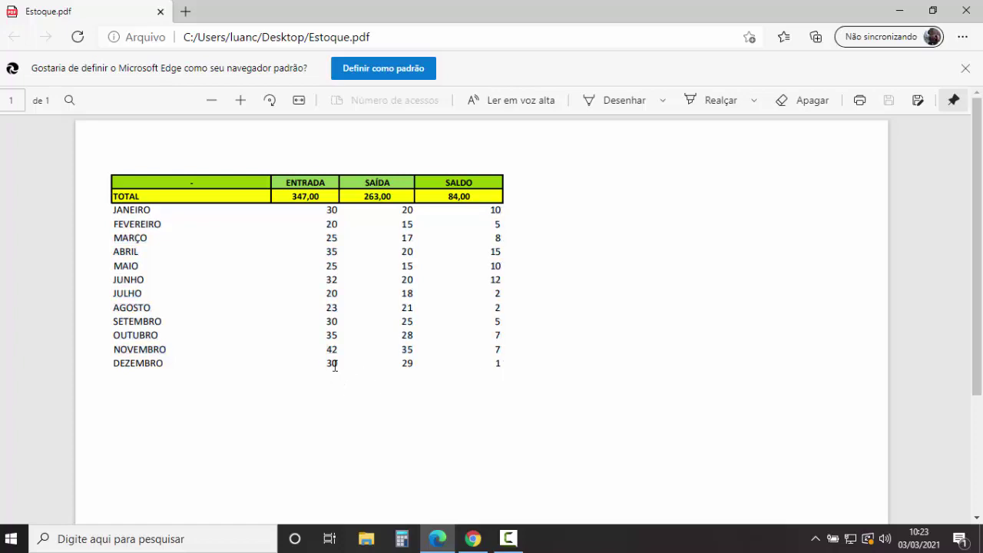
double_click(408, 363)
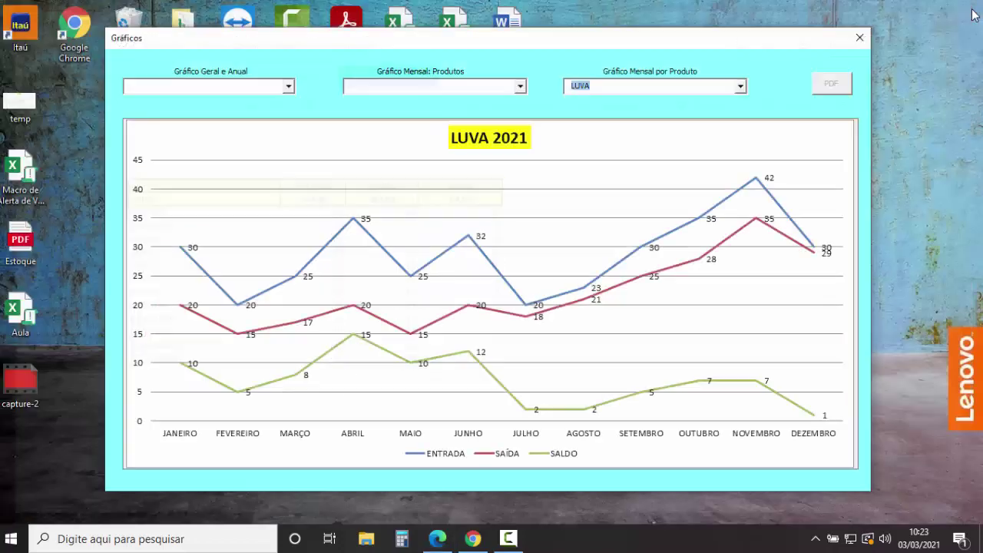
key("alt+F4")
Draw the JANEIRO 2021 monthly products chart
left_click(520, 87)
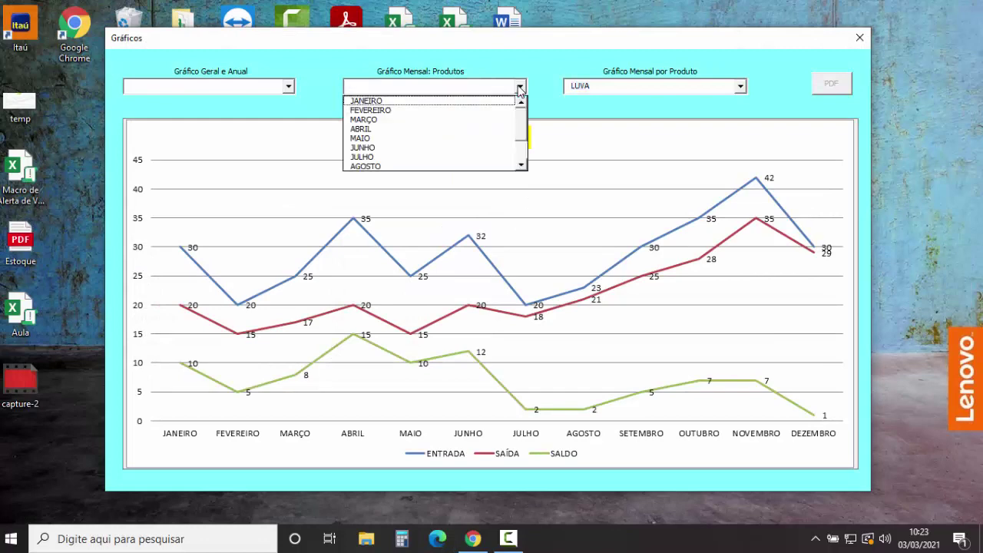
left_click(394, 102)
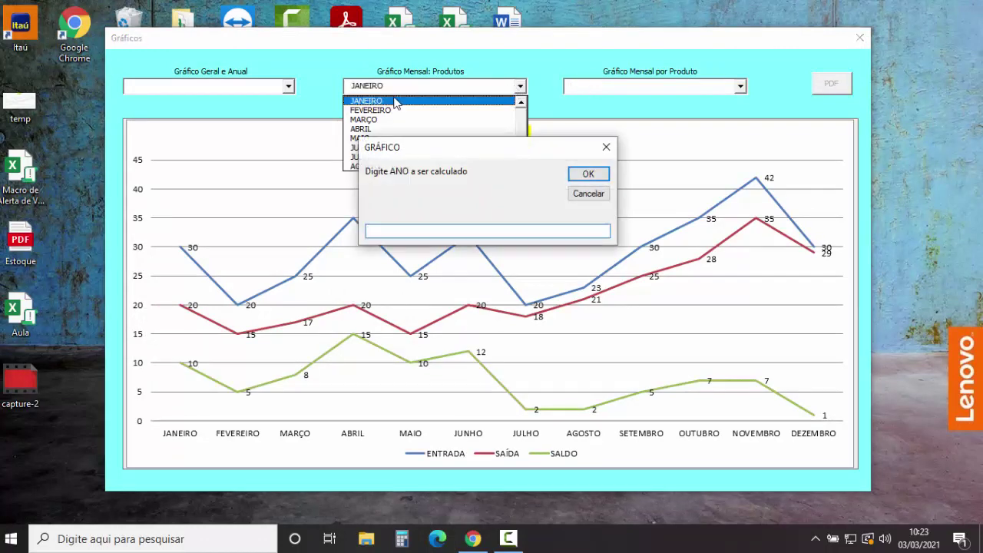
type("2021")
key("Return")
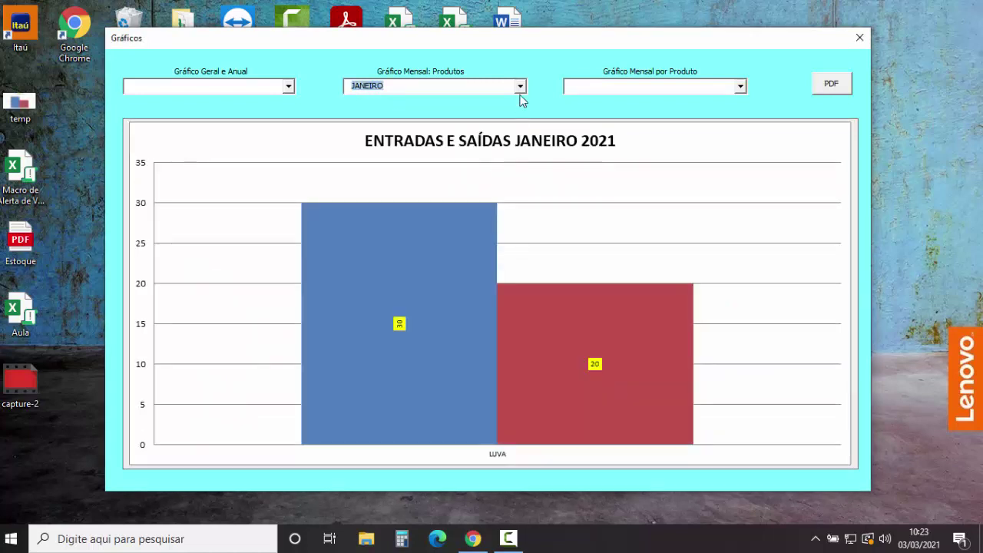
Redraw the MARÇO 2021 monthly chart for all four products
left_click(521, 87)
left_click(382, 120)
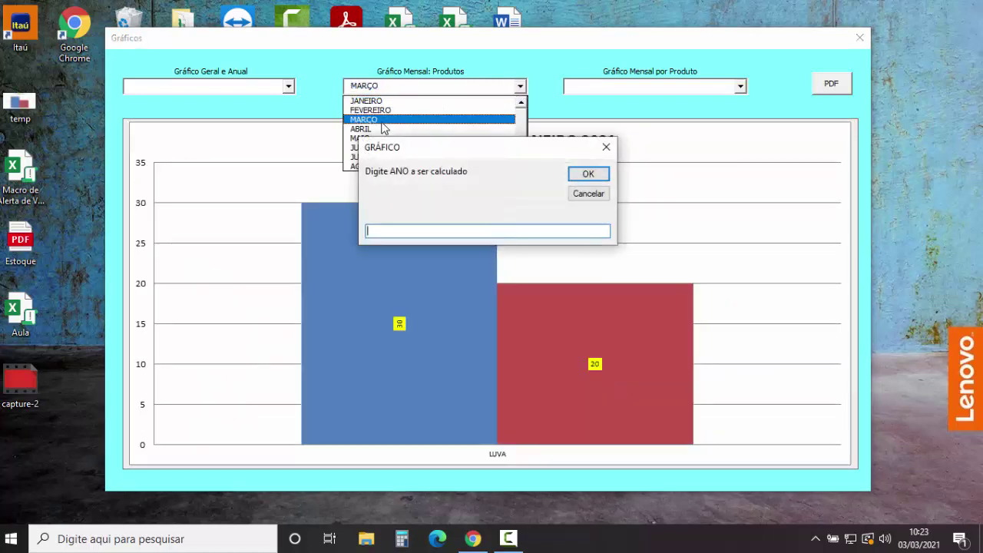
type("2021")
key("Return")
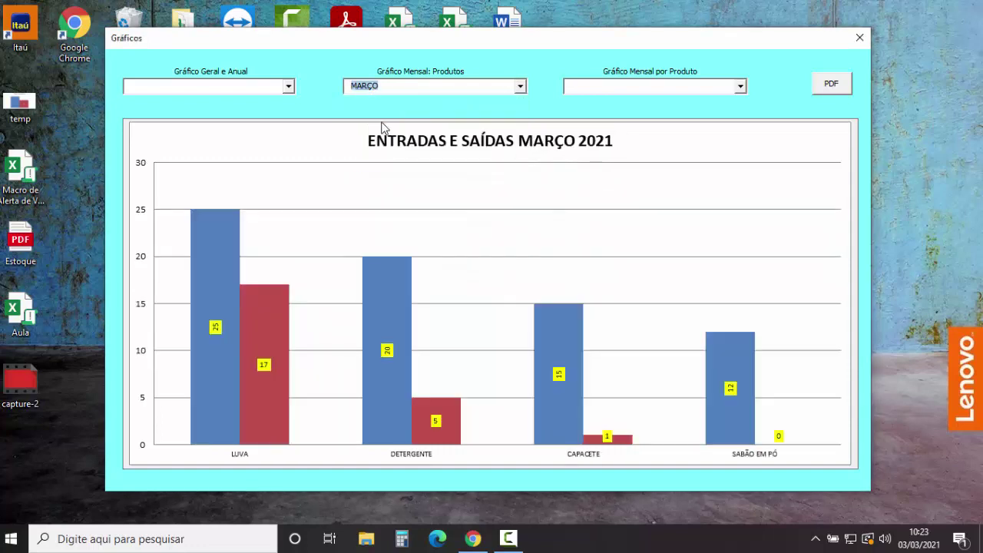